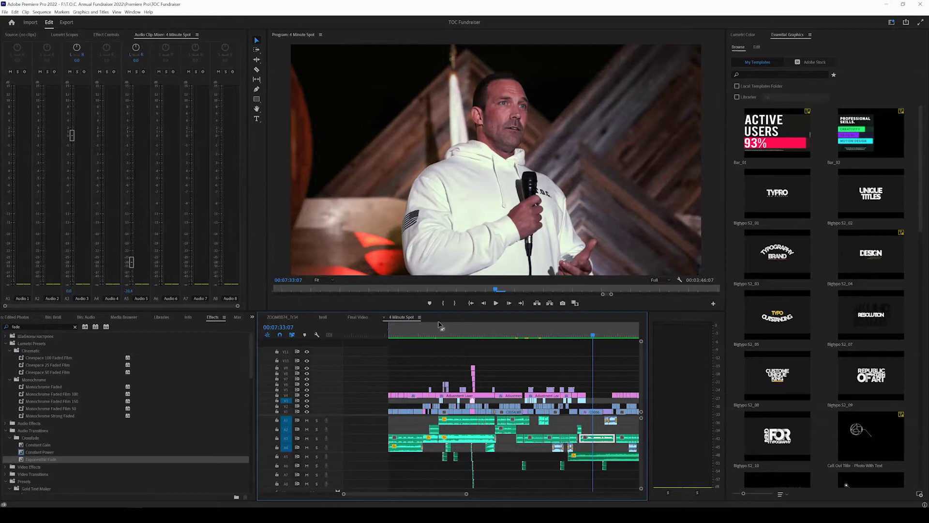
# Zoom the 4 Minute Spot timeline out and back in using the zoom bar handles.
pyautogui.moveTo(466, 494); pyautogui.dragTo(511, 494)
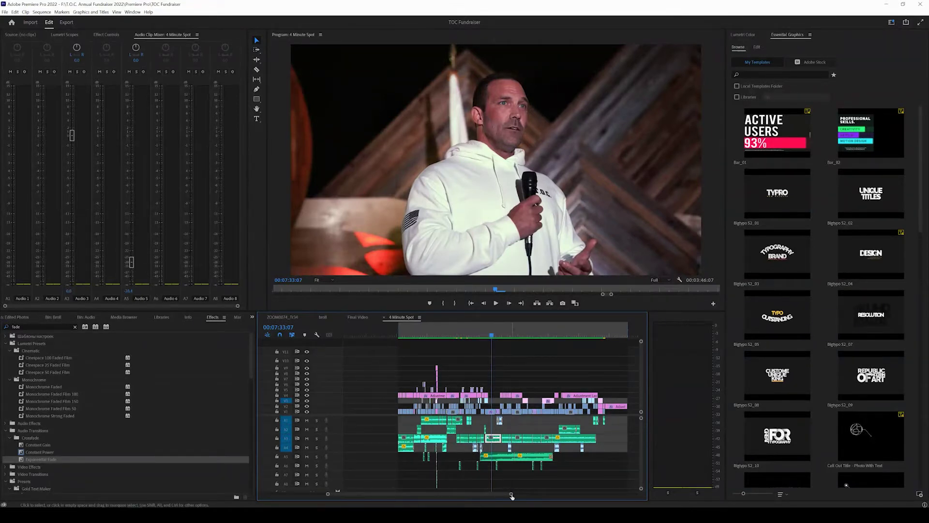
pyautogui.moveTo(512, 493)
pyautogui.mouseDown()
pyautogui.moveTo(475, 495)
pyautogui.moveTo(508, 495)
pyautogui.mouseUp()
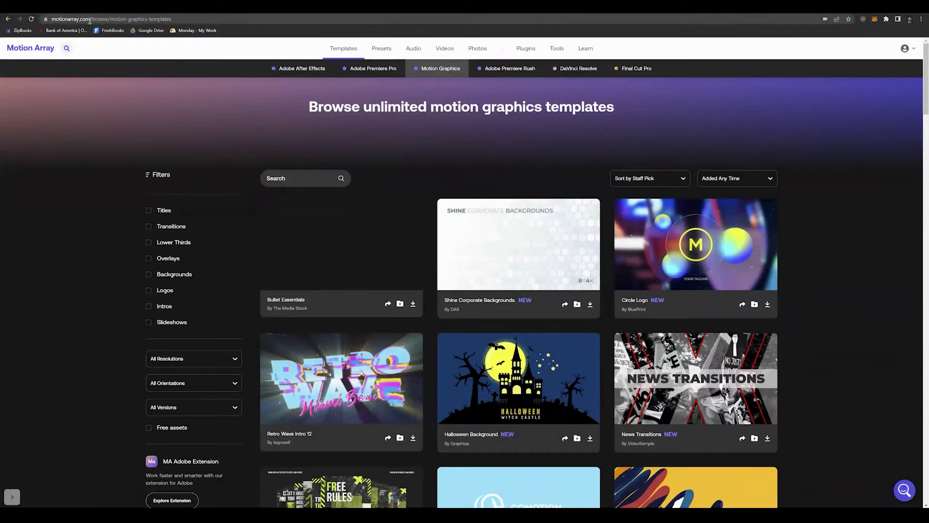
pyautogui.moveTo(445, 49)
pyautogui.moveTo(348, 47)
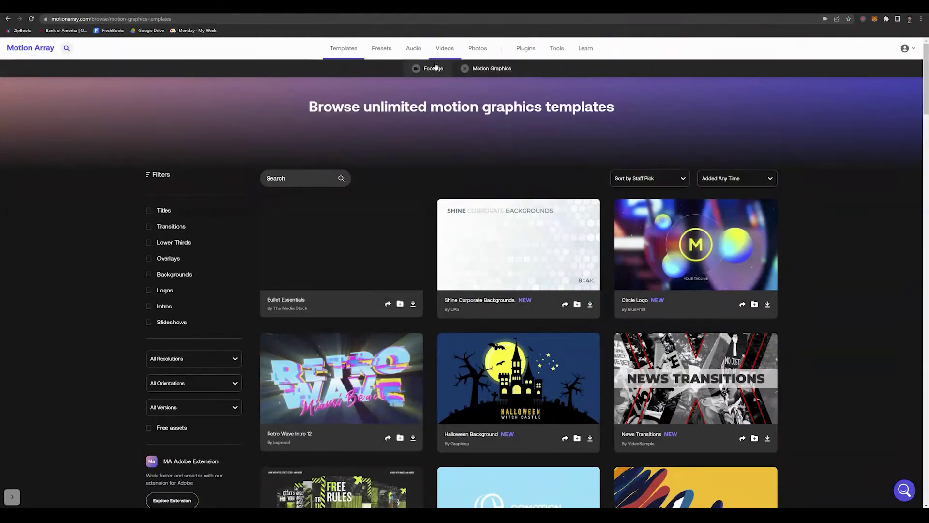
pyautogui.moveTo(405, 66)
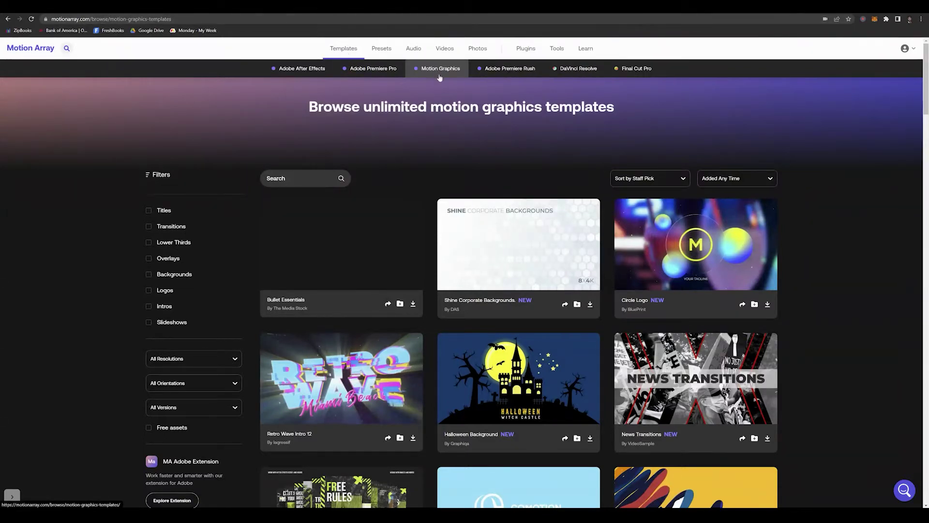
pyautogui.click(441, 71)
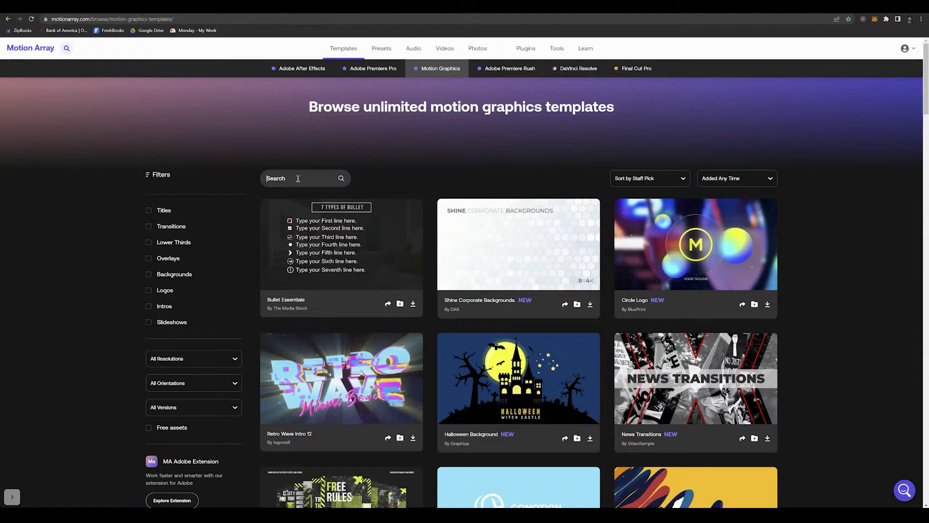
# Search Motion Array for 'lower thirds', filter to the Lower Thirds category, and browse to Elegant Titles.
pyautogui.click(298, 178)
pyautogui.write('lower thirds')
pyautogui.press('Return')
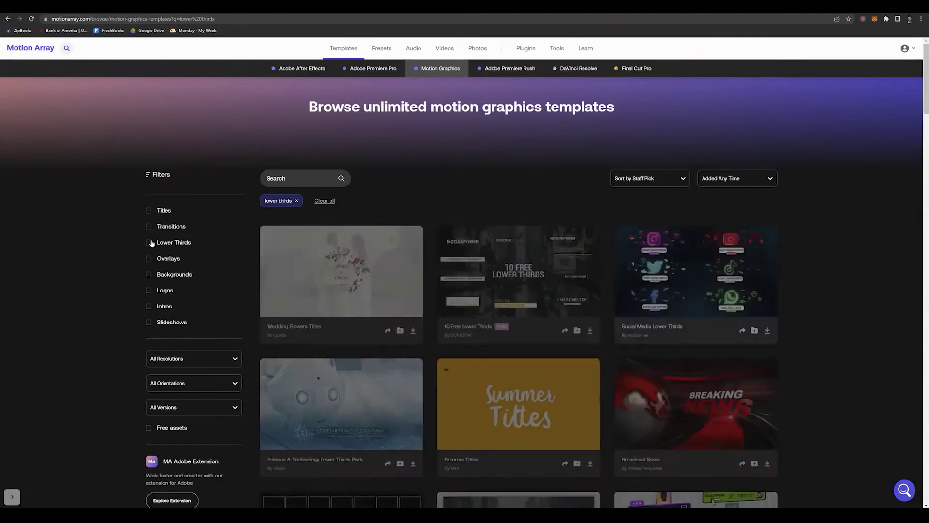
pyautogui.click(153, 244)
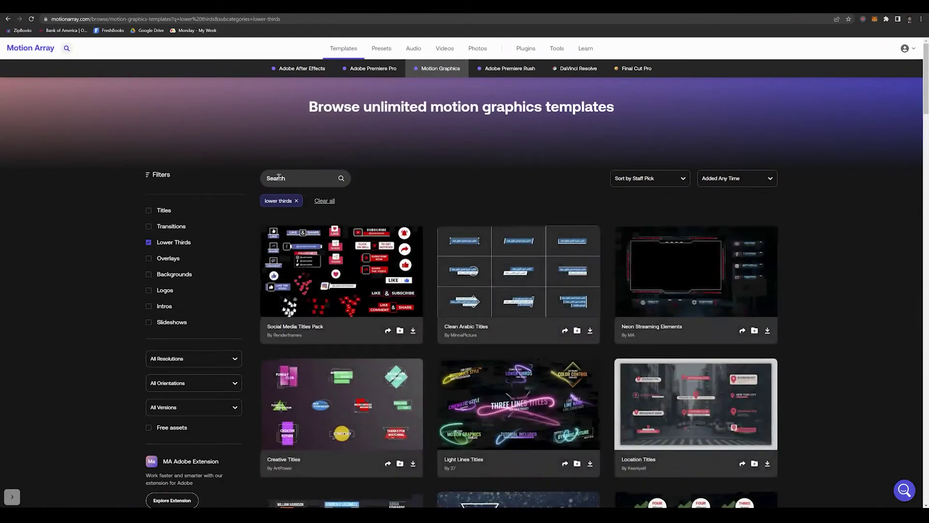
pyautogui.scroll(-8, 642, 306)
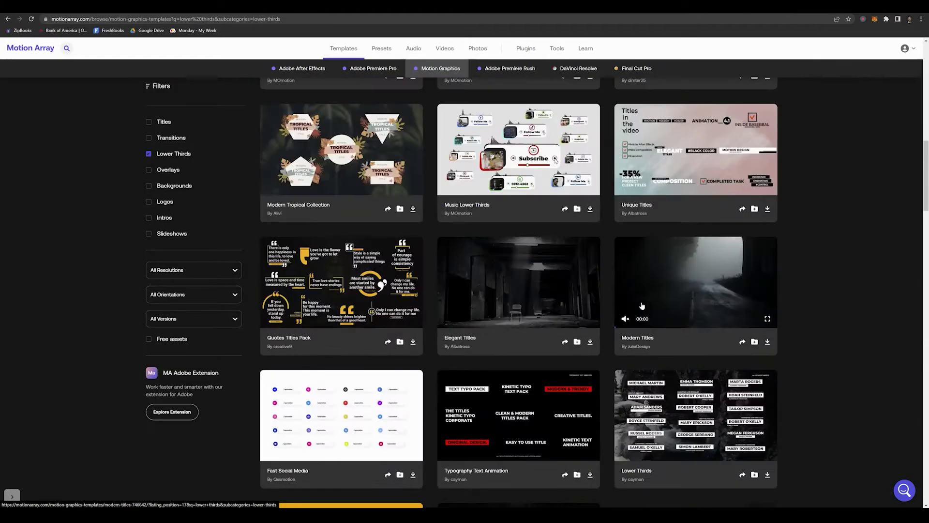
pyautogui.moveTo(570, 279)
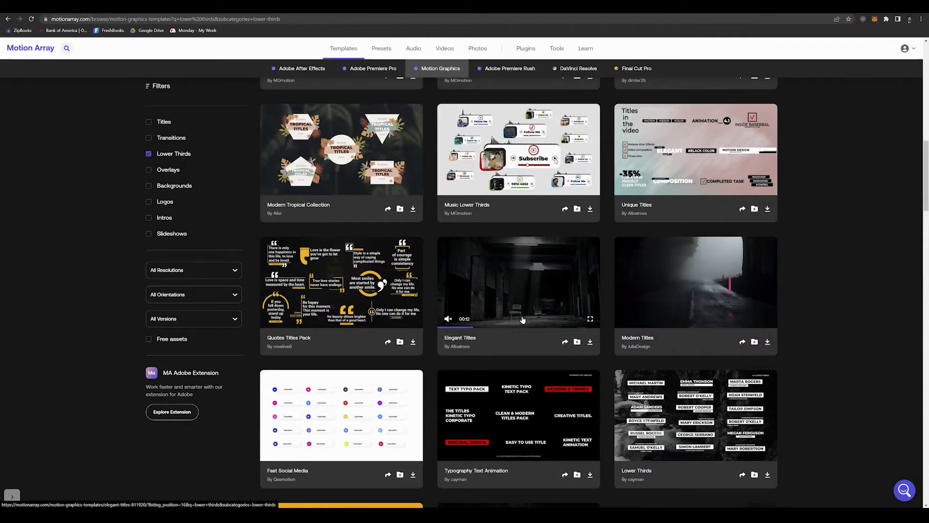
# Open the Elegant Titles template page and download its zip file.
pyautogui.click(462, 341)
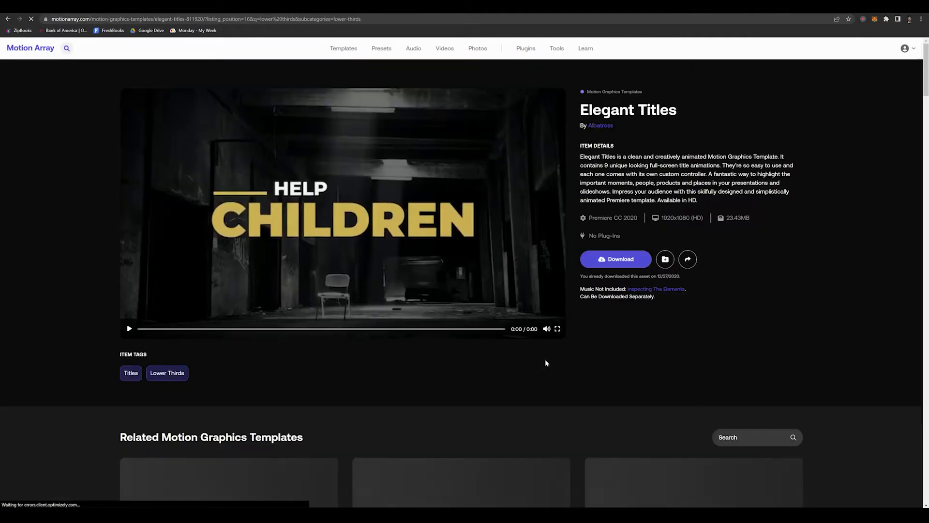
pyautogui.scroll(-4, 317, 382)
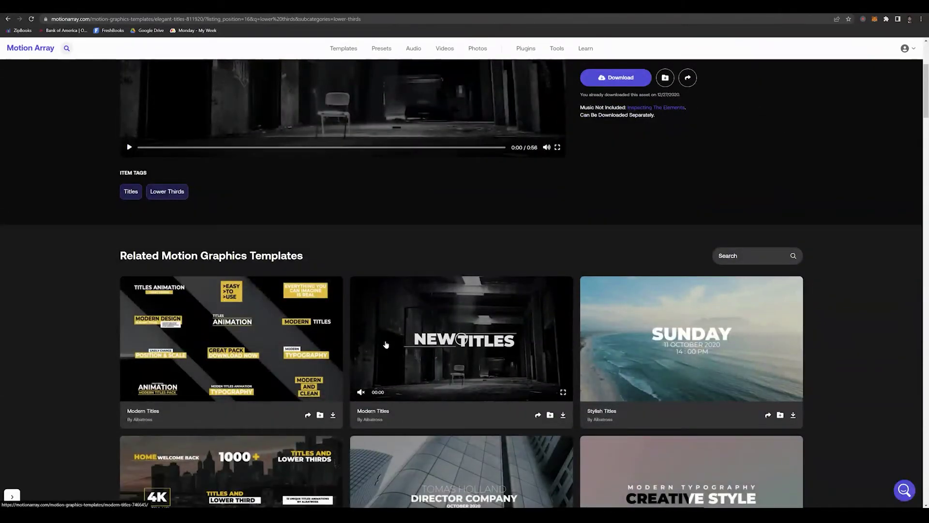
pyautogui.scroll(-3, 315, 317)
pyautogui.scroll(-6, 316, 317)
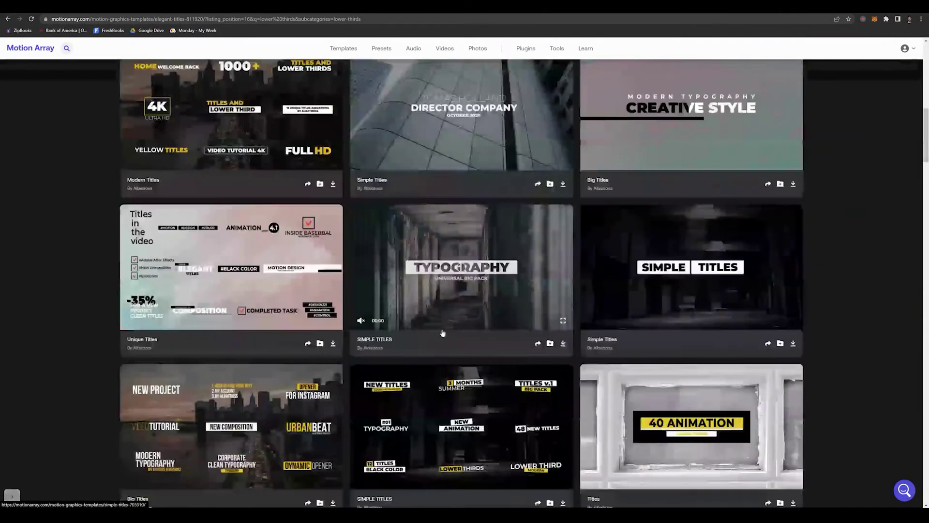
pyautogui.scroll(2, 442, 334)
pyautogui.scroll(10, 442, 334)
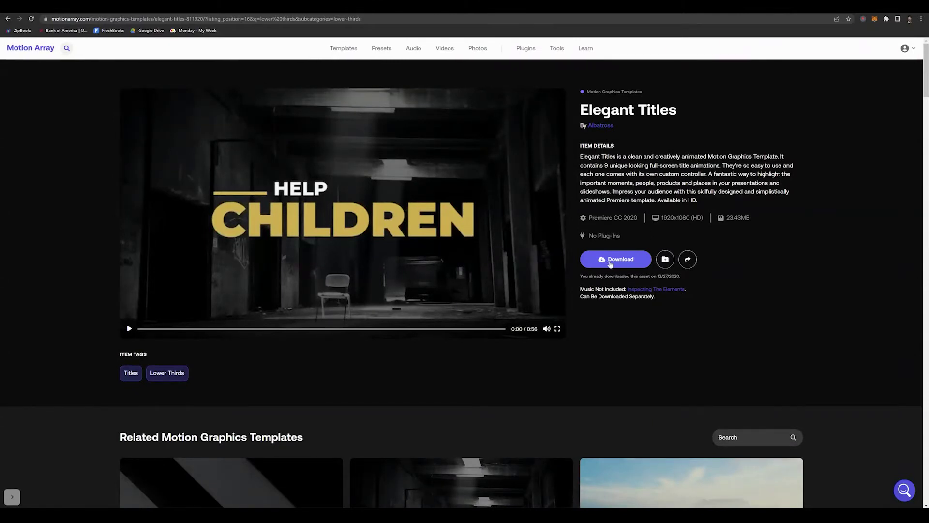
pyautogui.click(611, 264)
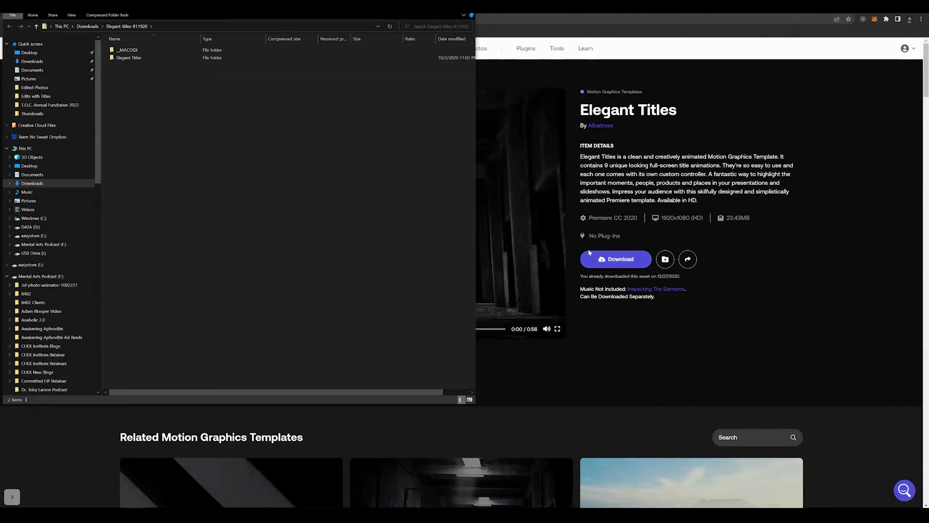
# Extract the Elegant-titles zip in Downloads into its suggested destination folder.
pyautogui.click(30, 183)
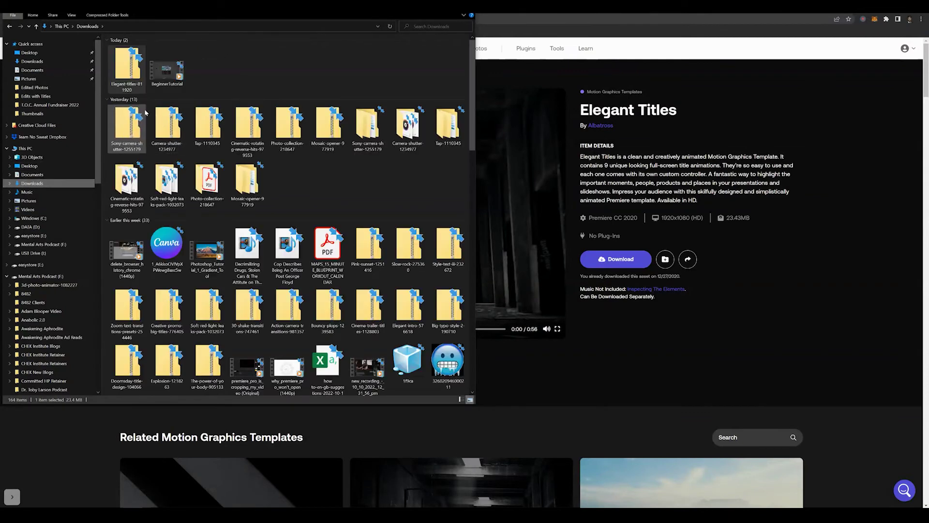
pyautogui.rightClick(127, 77)
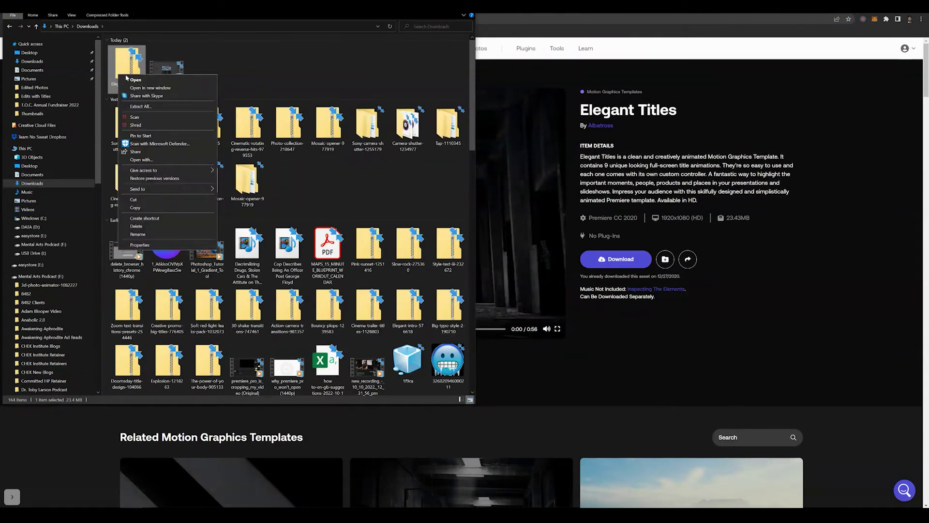
pyautogui.click(140, 106)
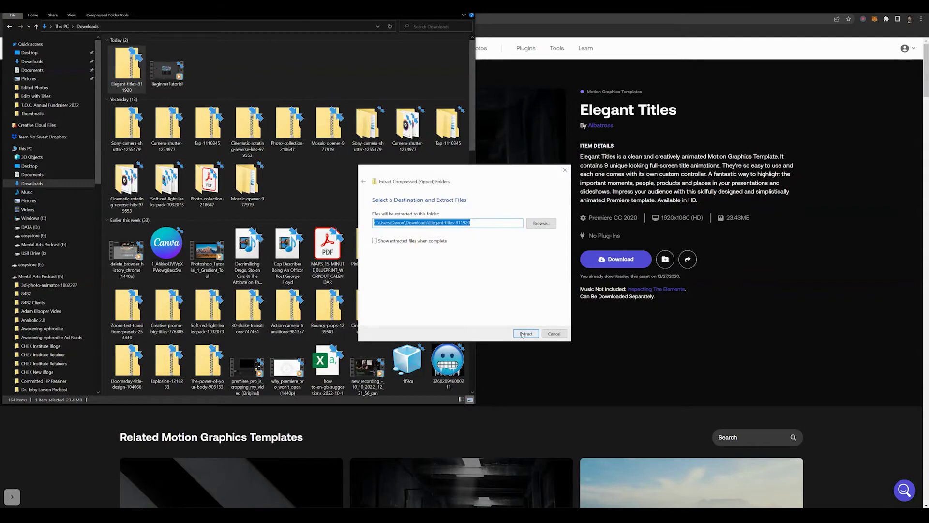
pyautogui.click(523, 335)
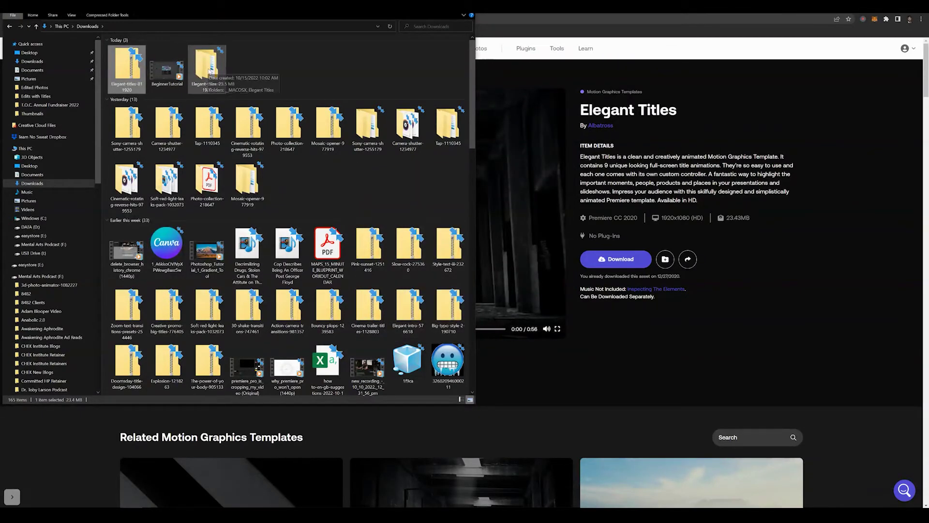
pyautogui.rightClick(122, 72)
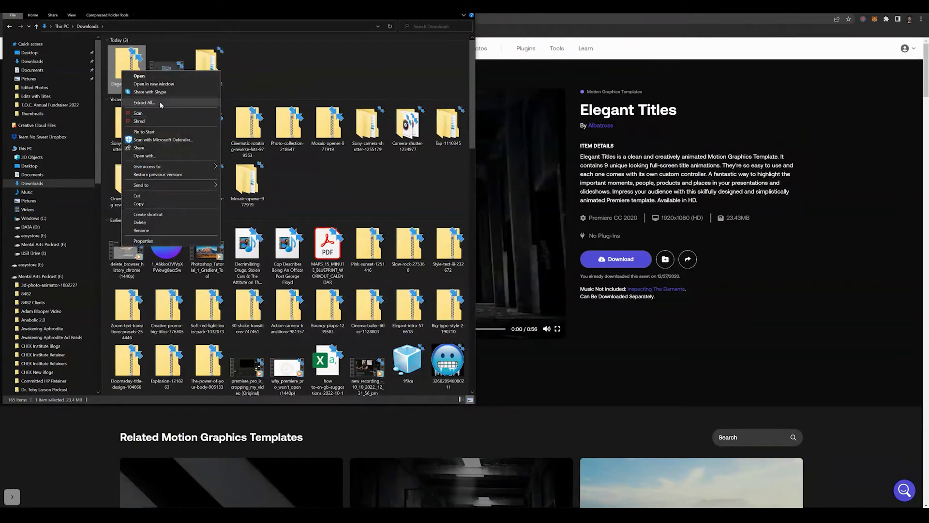
pyautogui.click(305, 72)
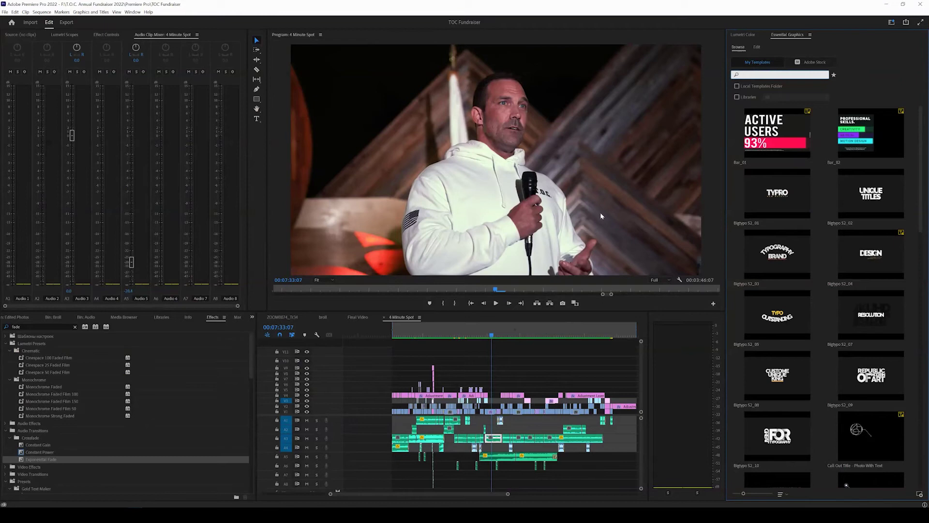
# Search Essential Graphics templates for 'elegant', finding none, then start installing a template from file.
pyautogui.click(132, 12)
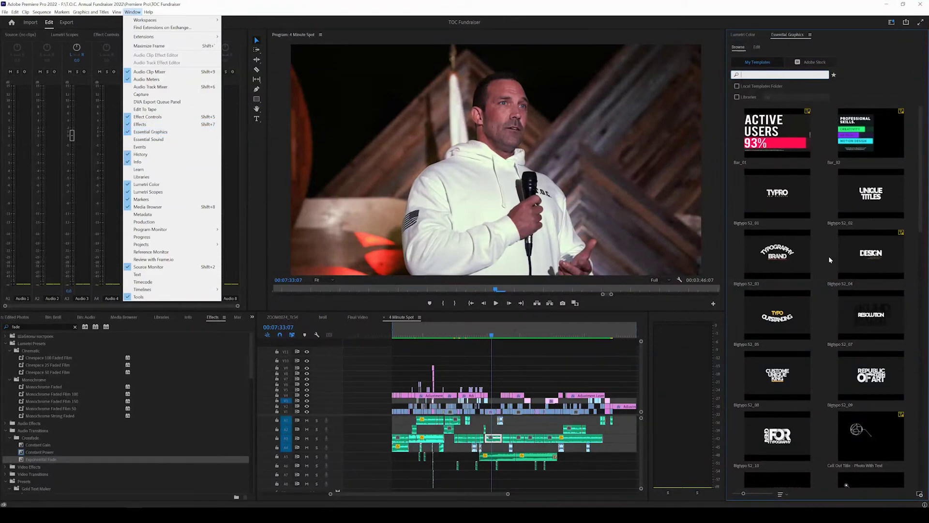
pyautogui.click(881, 65)
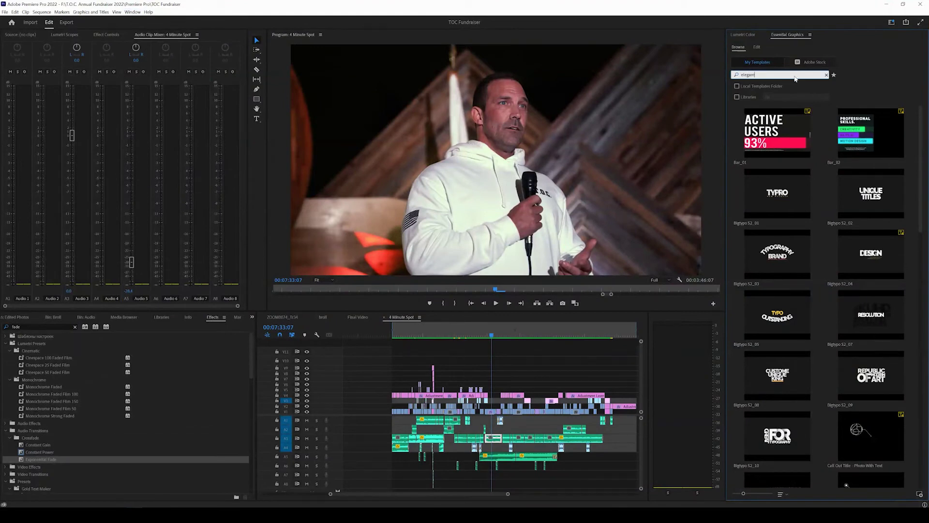
pyautogui.press('Return')
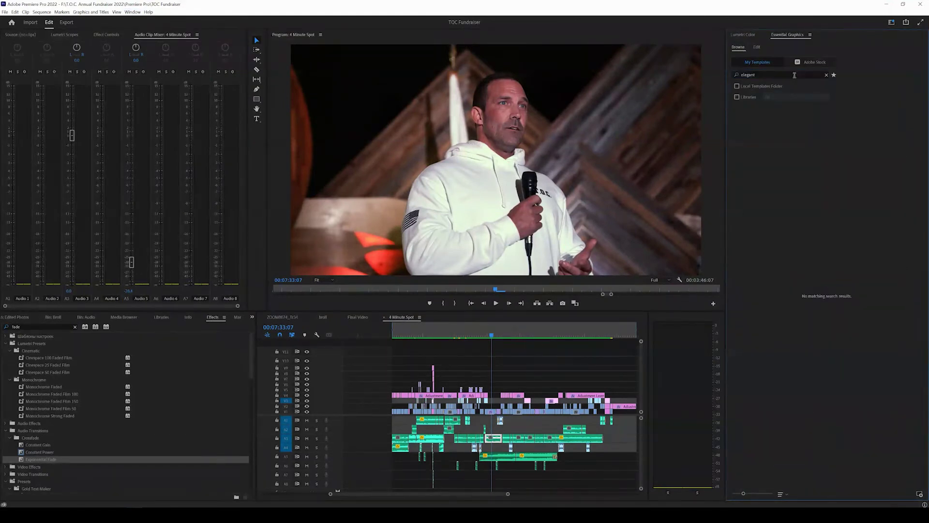
pyautogui.click(827, 75)
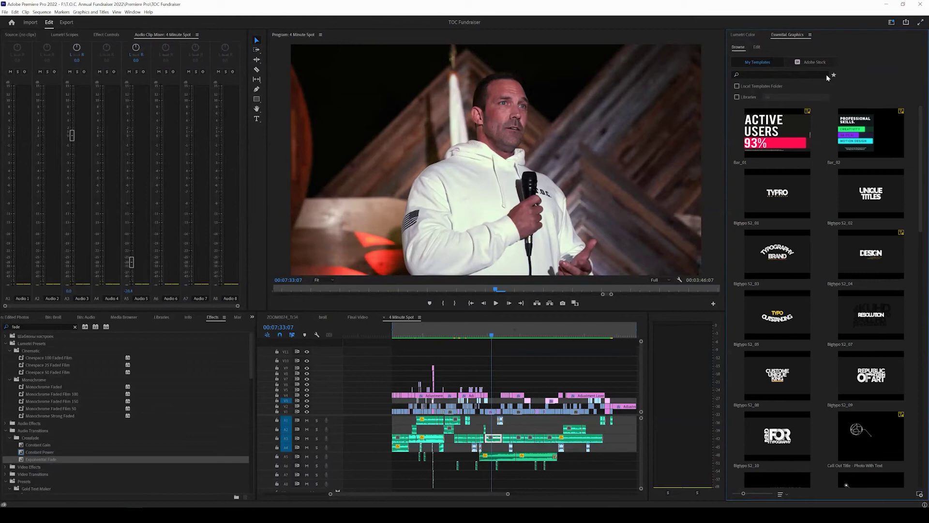
pyautogui.click(798, 74)
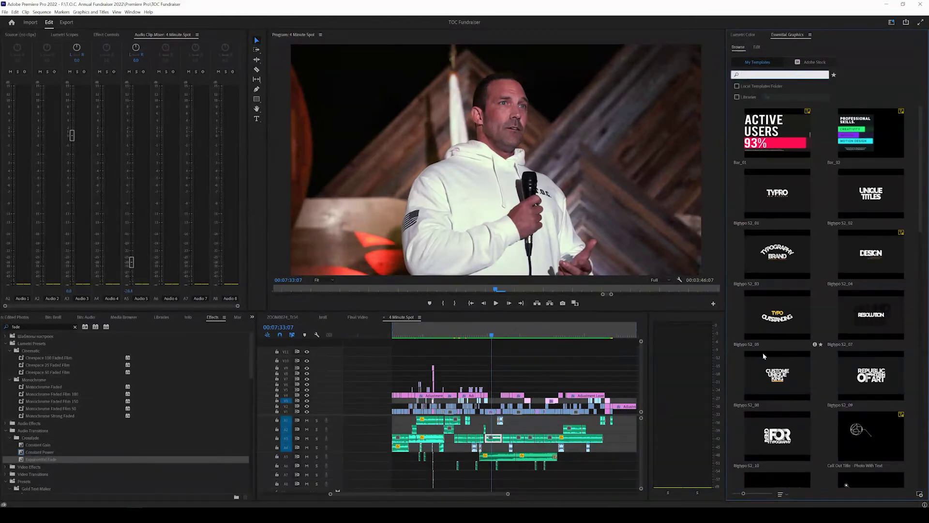
pyautogui.click(620, 432)
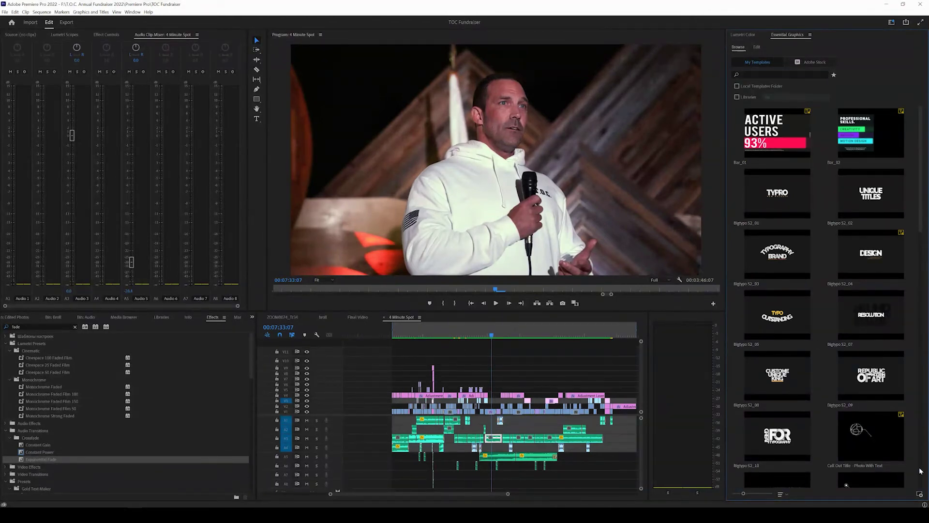
pyautogui.click(919, 494)
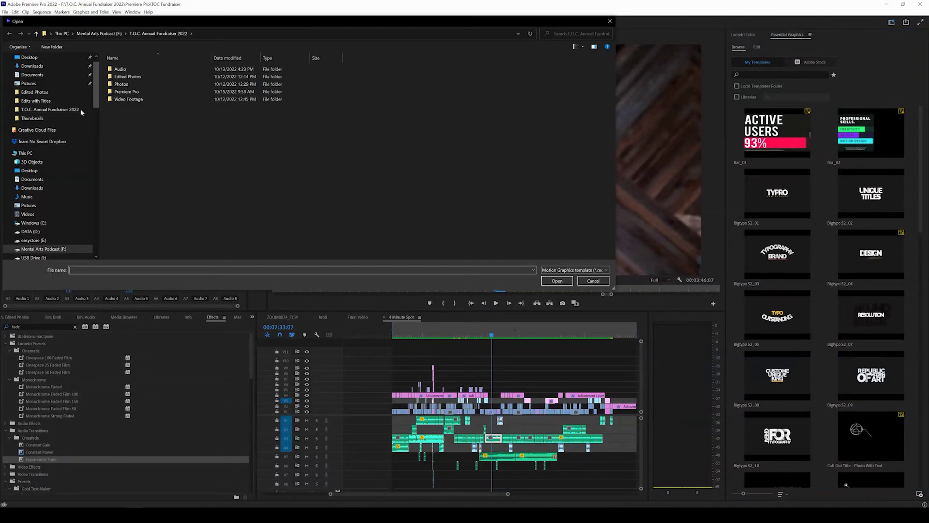
# Navigate to Downloads > Elegant-titles-811920 > Elegant Titles > MOGRT and install Elegant Title 01.
pyautogui.click(32, 66)
pyautogui.click(125, 90)
pyautogui.doubleClick(124, 90)
pyautogui.doubleClick(127, 76)
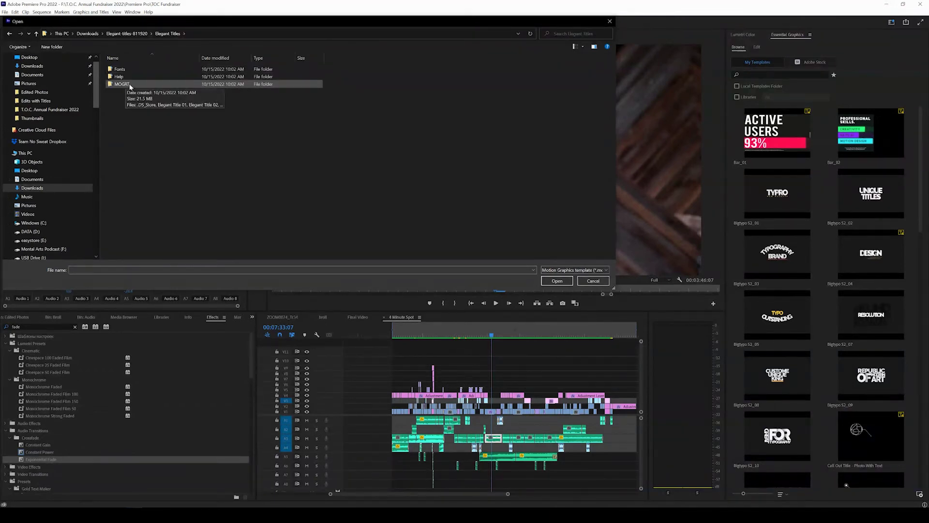
pyautogui.doubleClick(122, 84)
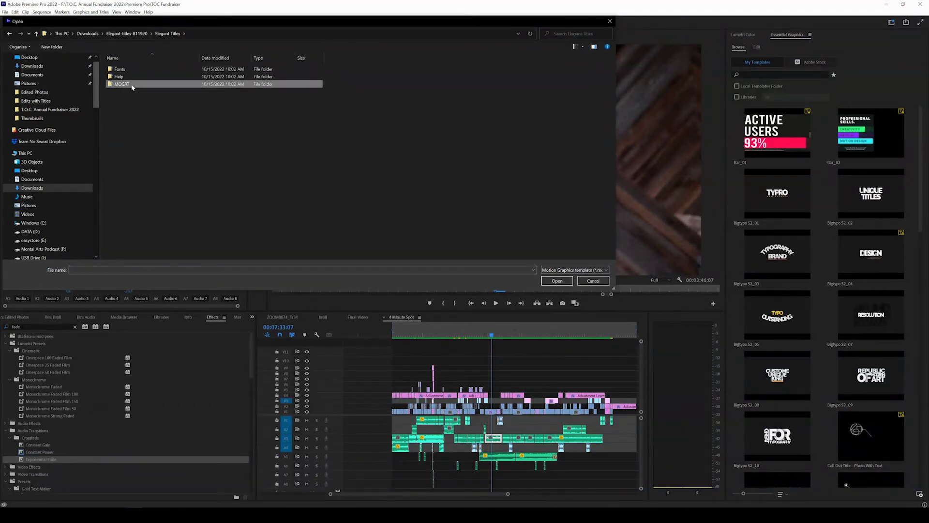
pyautogui.click(134, 70)
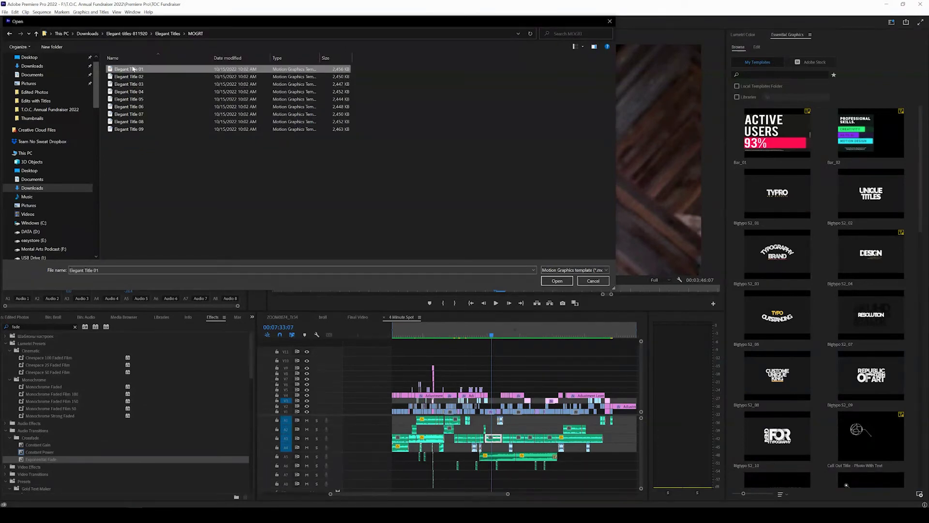
pyautogui.click(556, 281)
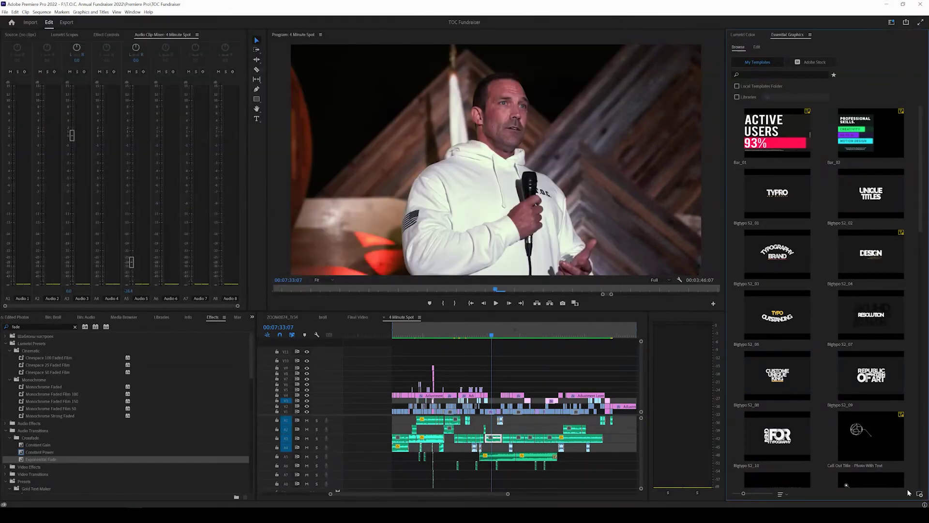
# Install the Elegant Title 02, 03 and 04 templates.
pyautogui.click(179, 77)
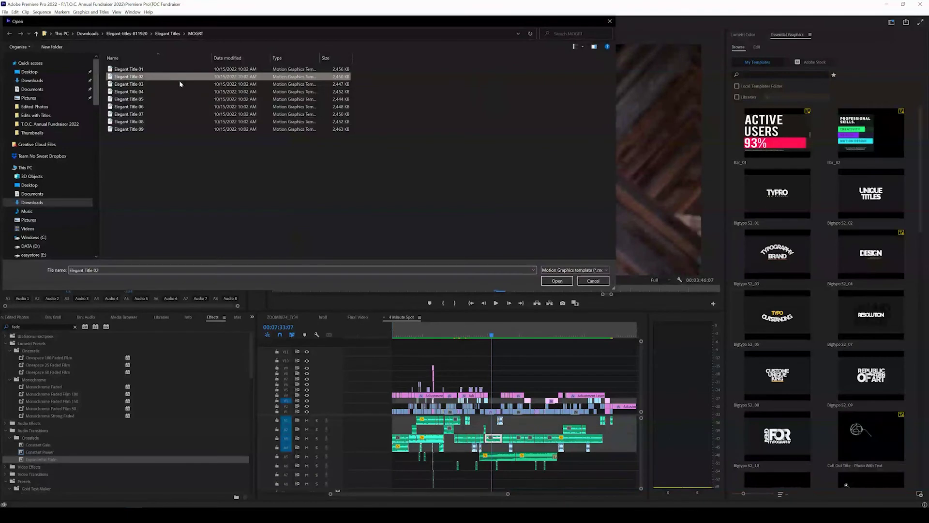
pyautogui.click(556, 281)
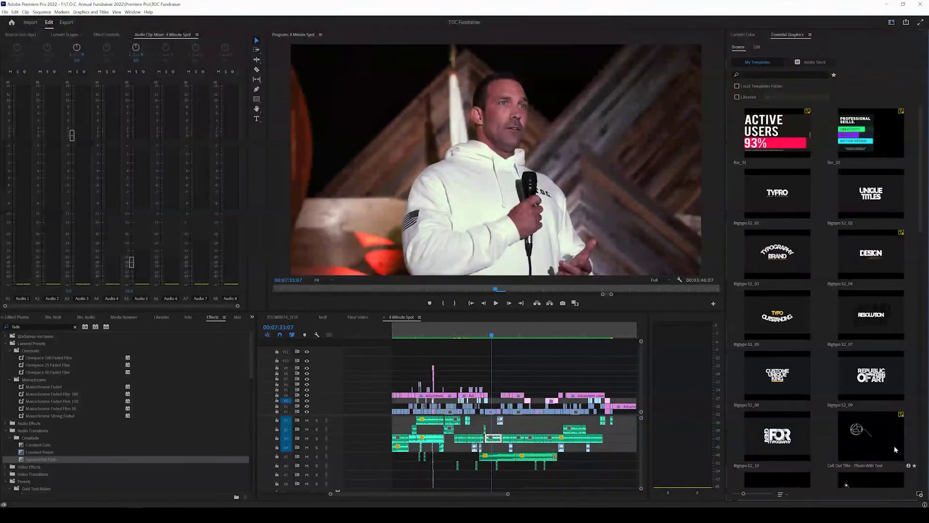
pyautogui.click(919, 495)
pyautogui.click(176, 83)
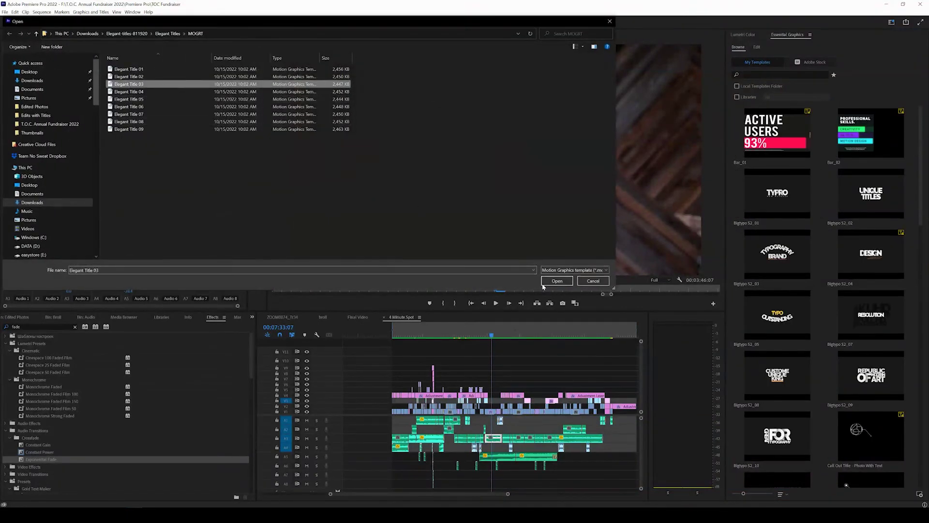
pyautogui.click(557, 280)
pyautogui.click(920, 494)
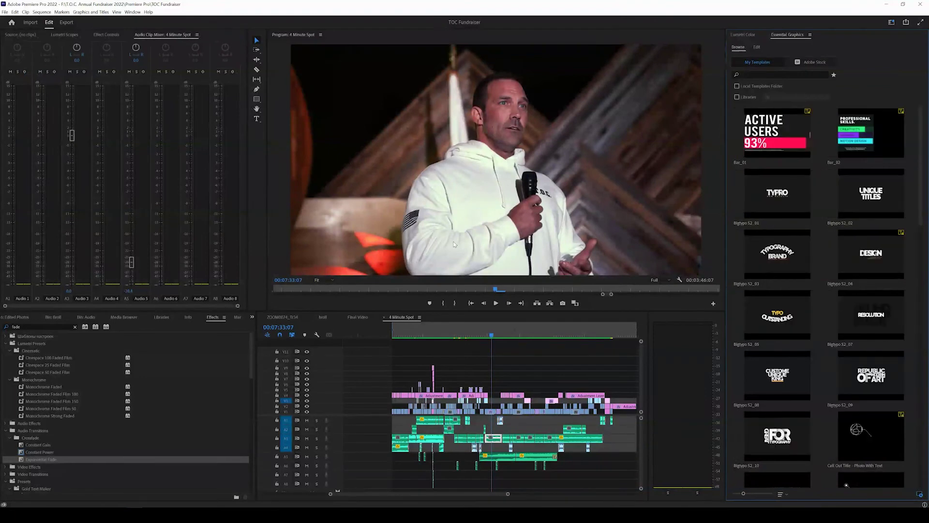
pyautogui.click(126, 92)
pyautogui.click(557, 281)
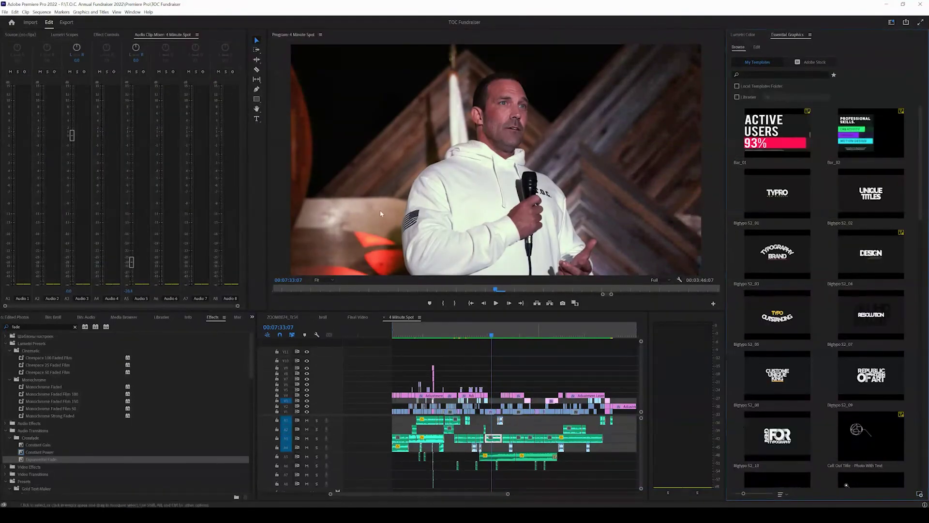
# Reinstall Elegant Title 04 confirming overwrite, pick Elegant Title 05, and install Elegant Title 07.
pyautogui.click(919, 494)
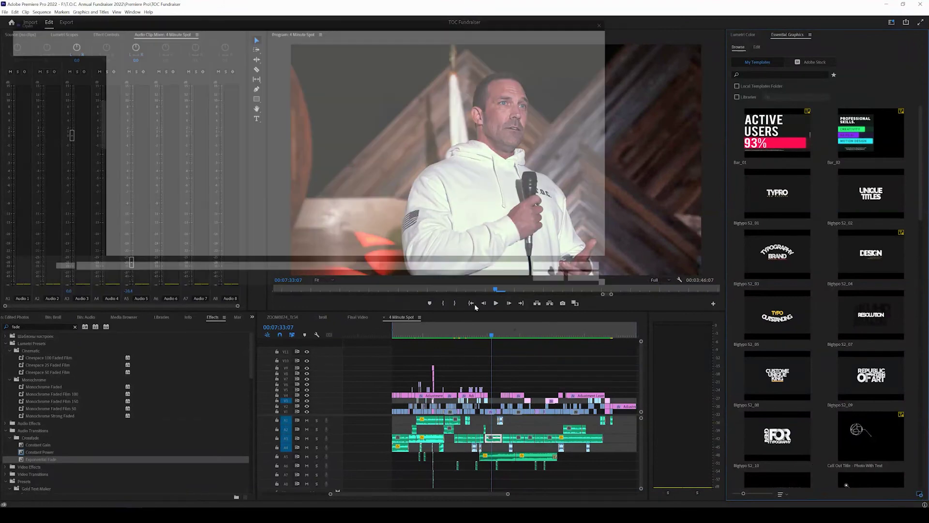
pyautogui.click(139, 93)
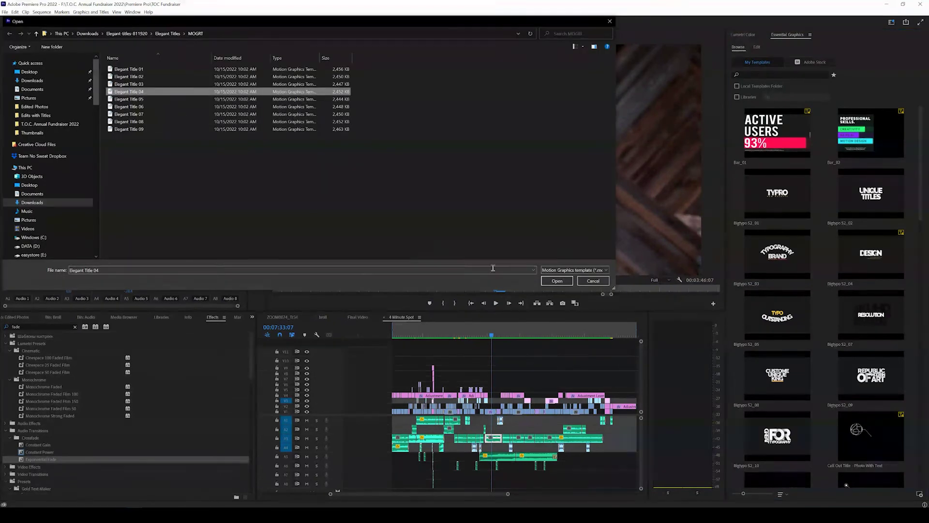
pyautogui.click(557, 280)
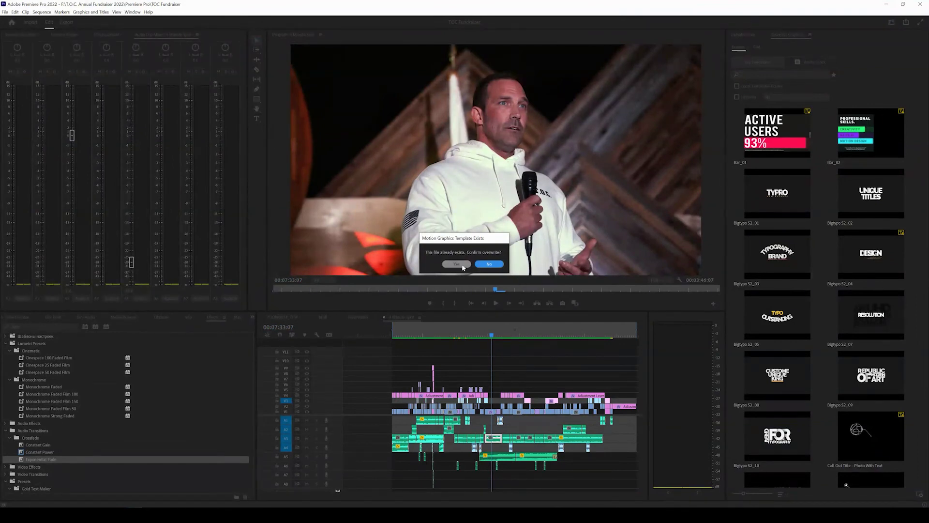
pyautogui.click(456, 264)
pyautogui.click(919, 494)
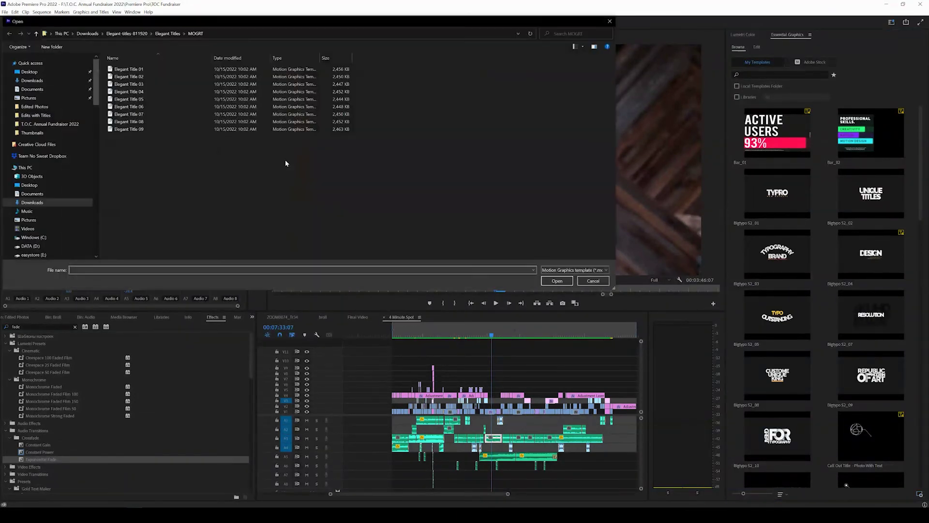
pyautogui.click(252, 99)
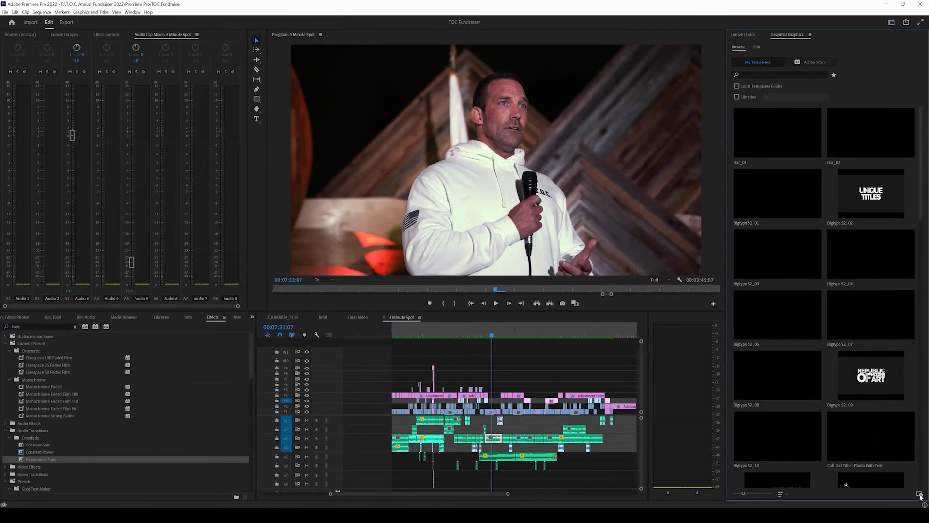
pyautogui.click(920, 494)
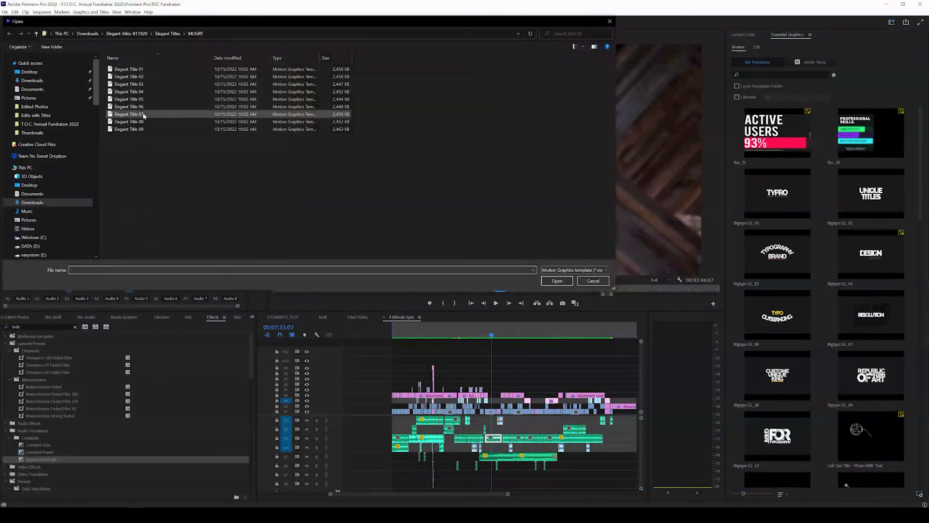
pyautogui.click(144, 114)
pyautogui.click(557, 281)
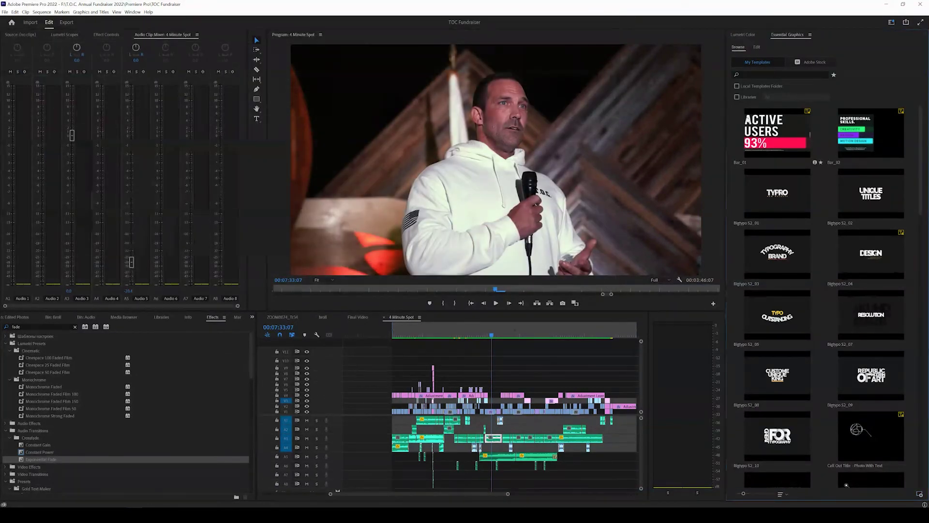
# Search the template library for 'elegant' and select Elegant Title 02.
pyautogui.click(762, 75)
pyautogui.write('e')
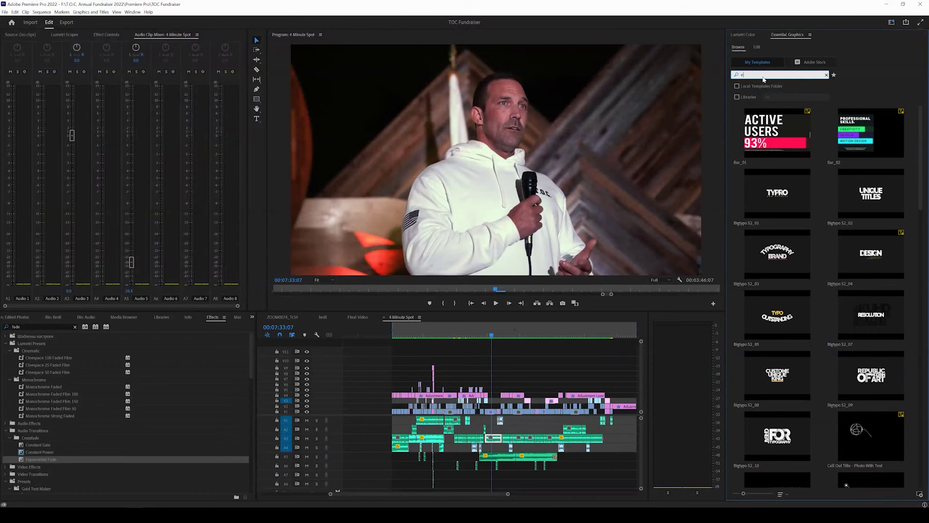
pyautogui.write('leg')
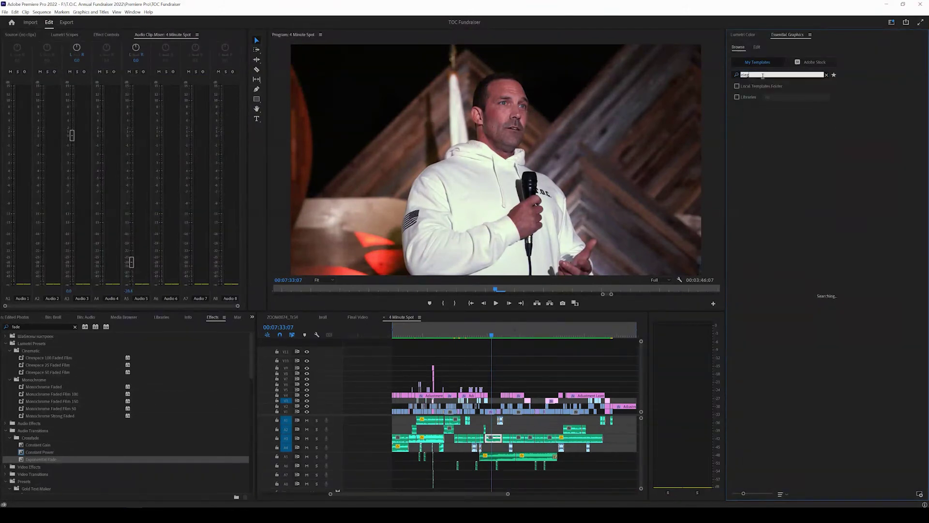
pyautogui.write('ant')
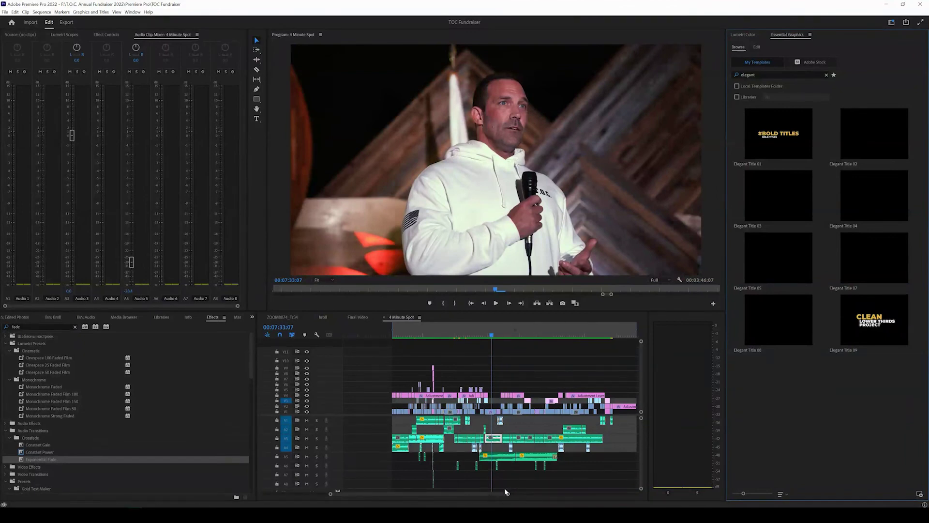
pyautogui.scroll(5, 506, 492)
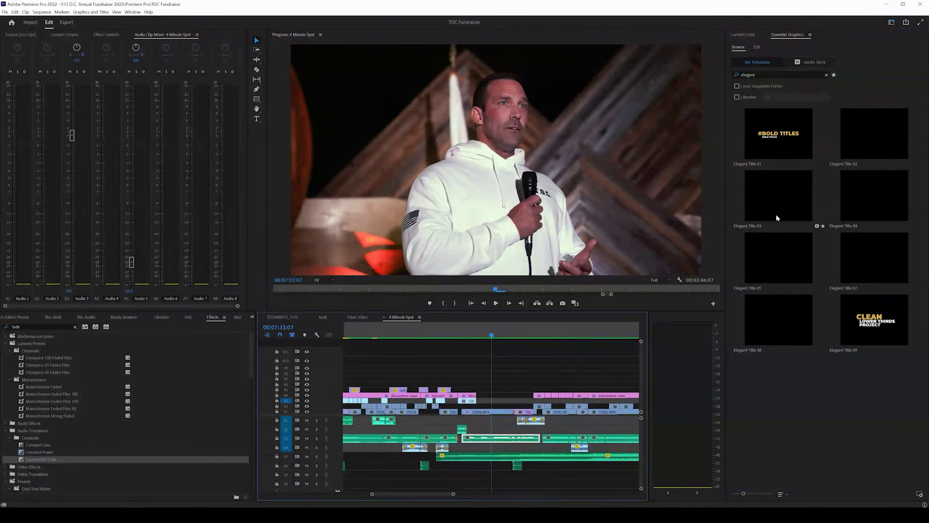
pyautogui.click(830, 135)
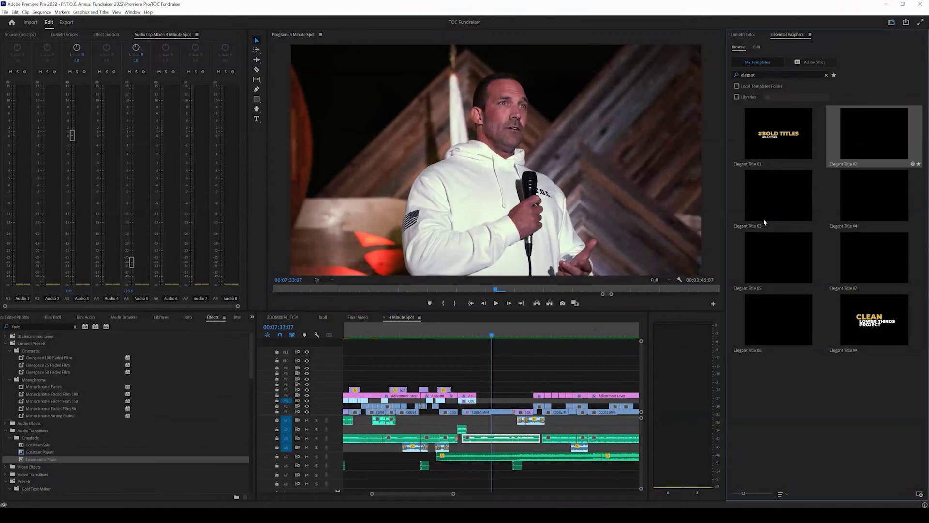
# Place Elegant Title 02 on V6 at the playhead and set its Position to about 651, 1964.
pyautogui.moveTo(472, 381); pyautogui.dragTo(500, 386)
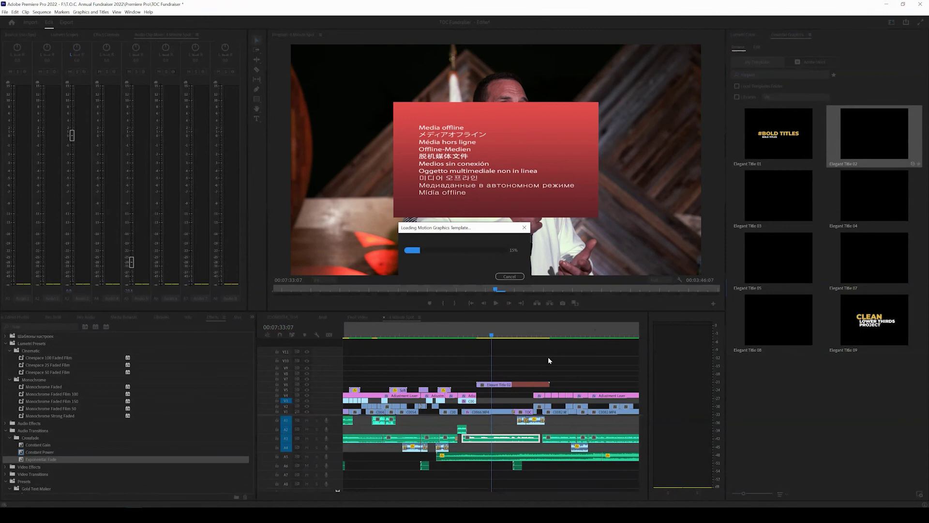
pyautogui.click(507, 333)
pyautogui.click(515, 385)
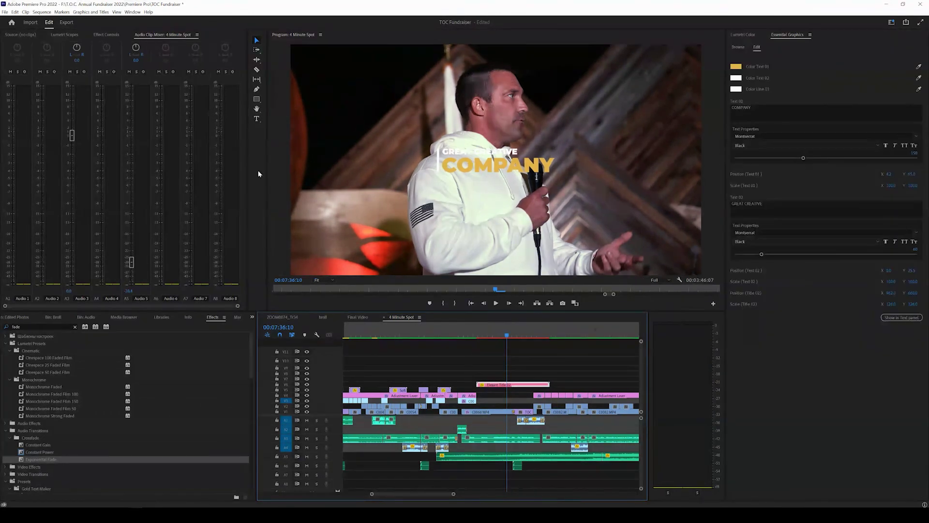
pyautogui.click(107, 36)
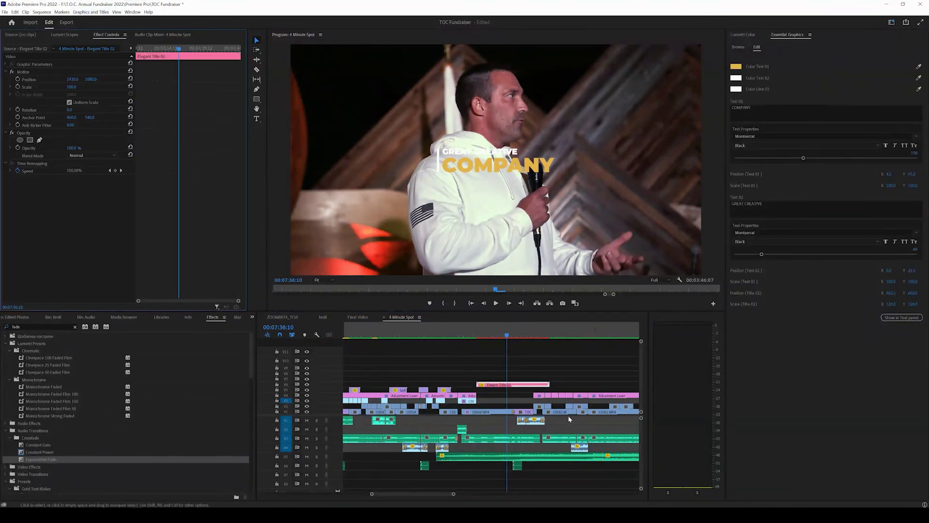
pyautogui.click(519, 387)
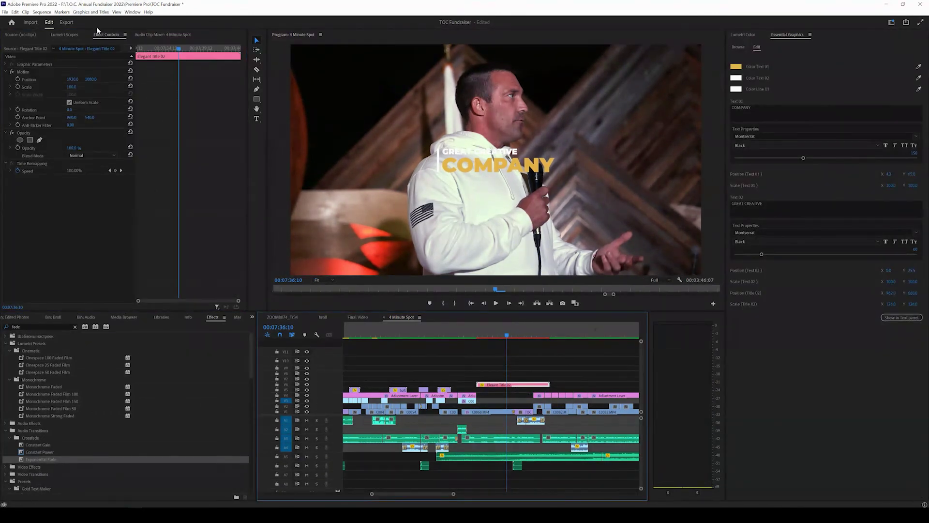
pyautogui.moveTo(91, 79); pyautogui.dragTo(411, 38)
pyautogui.moveTo(72, 79); pyautogui.dragTo(20, 80)
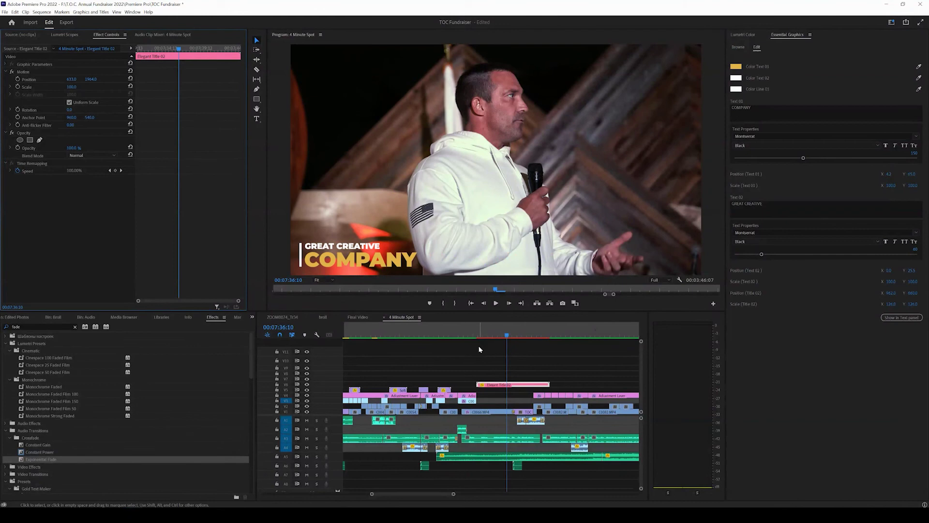
pyautogui.click(476, 333)
pyautogui.click(497, 303)
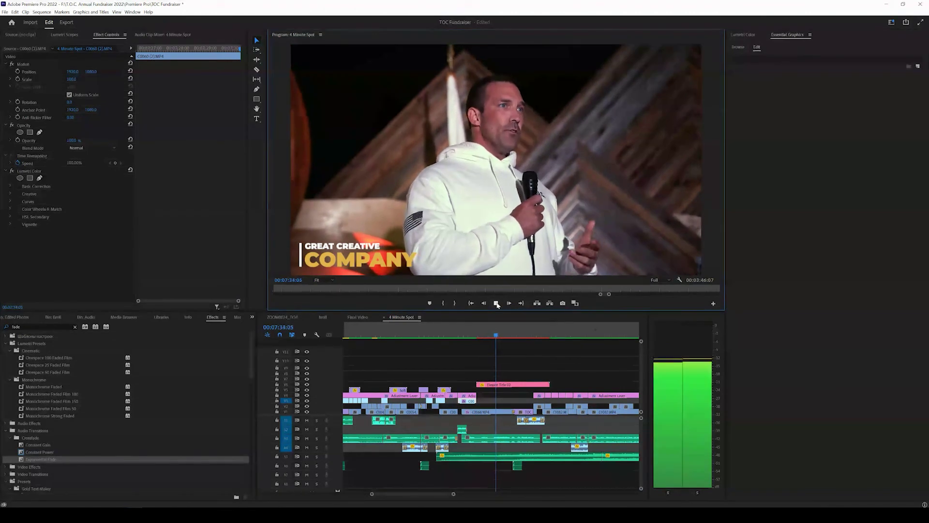
pyautogui.click(513, 438)
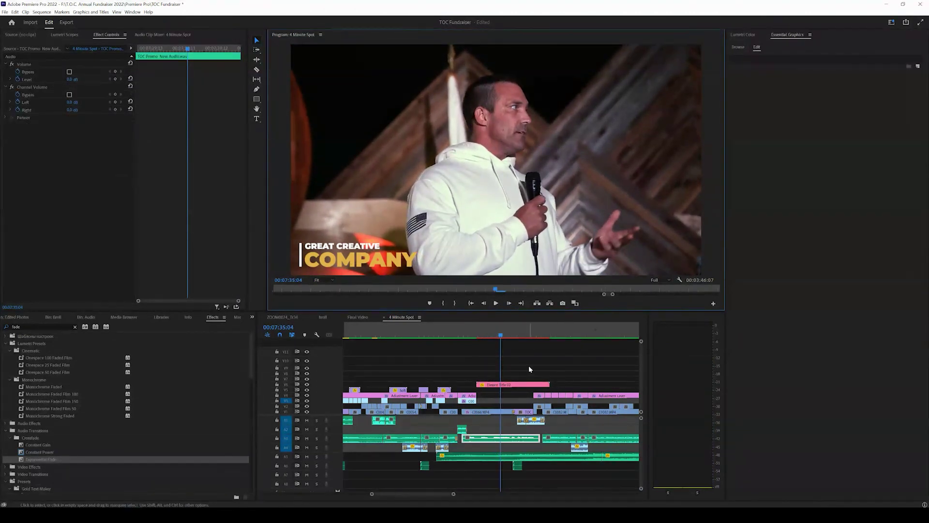
pyautogui.click(499, 385)
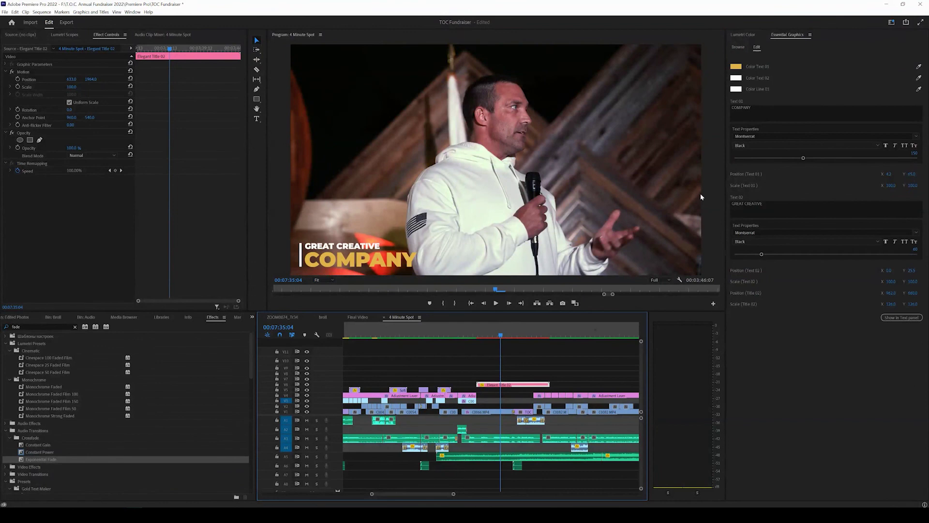
# Set the lines to 'Half Moon Bay, CA' and 'Old Princeton Landing Bar', size 71, raised slightly.
pyautogui.click(767, 113)
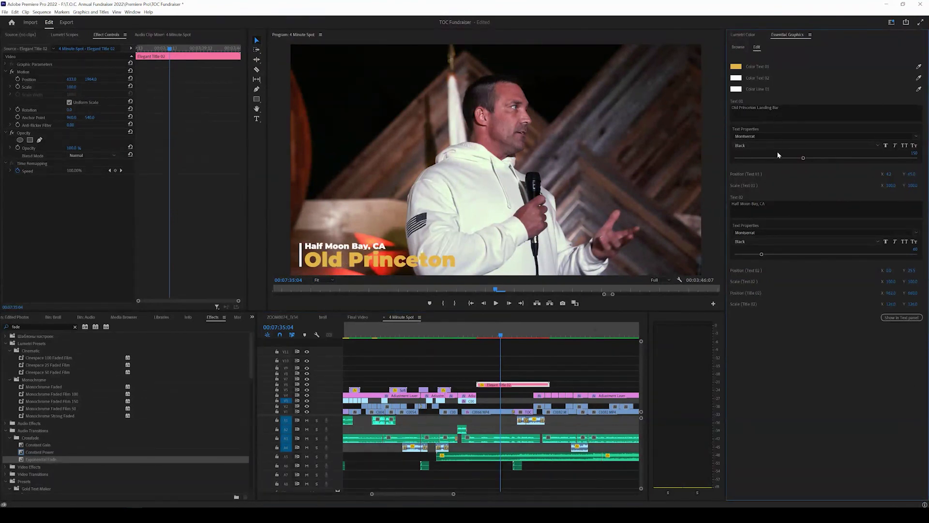
pyautogui.moveTo(802, 160); pyautogui.dragTo(767, 160)
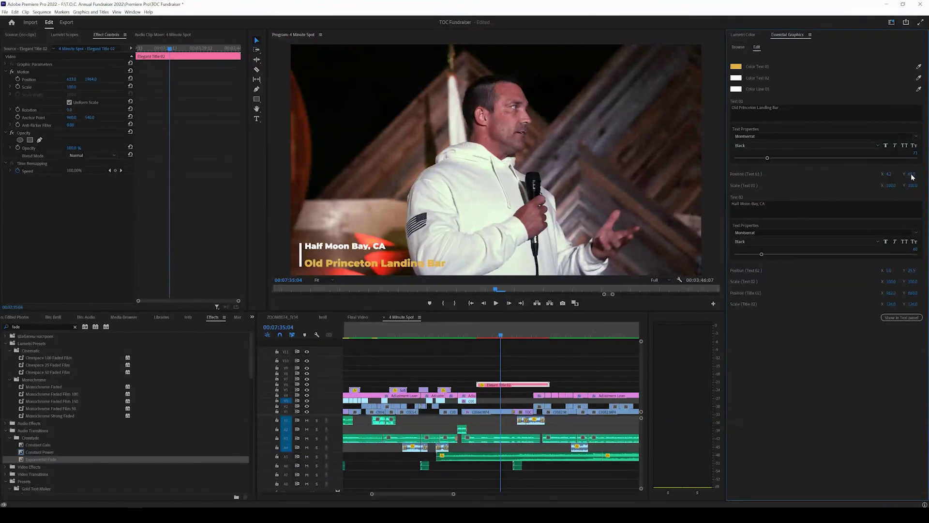
pyautogui.moveTo(911, 174); pyautogui.dragTo(893, 189)
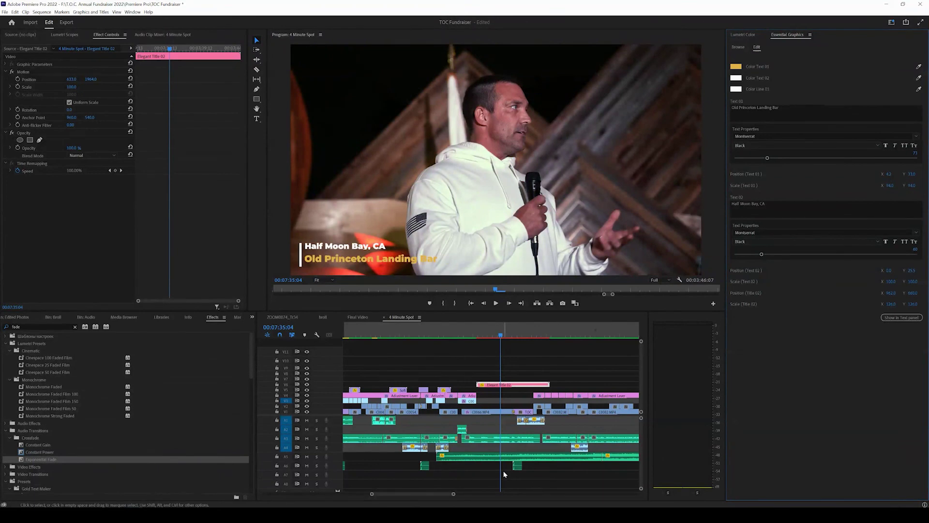